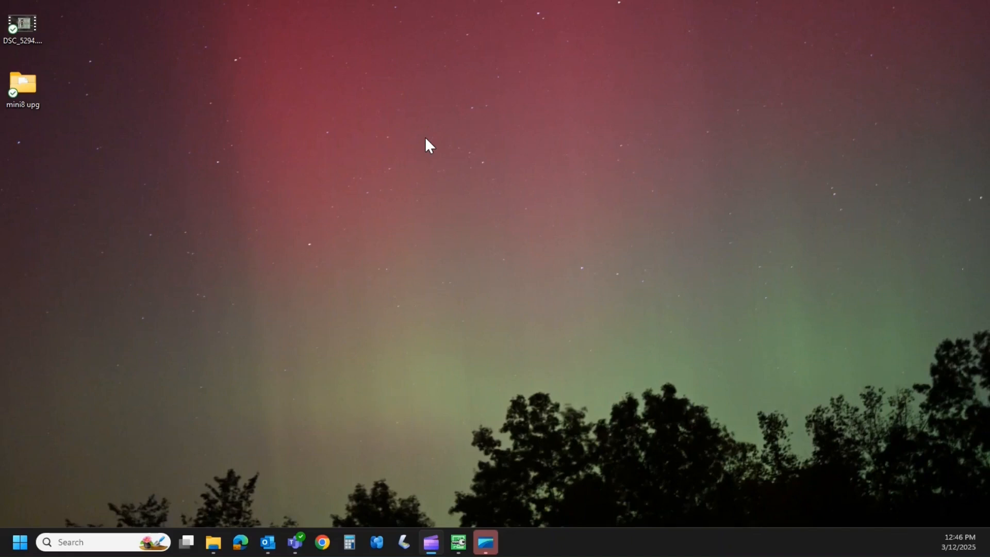
Launch iTools Engineering Studio from the Eurotherm iTools program group.
click(20, 542)
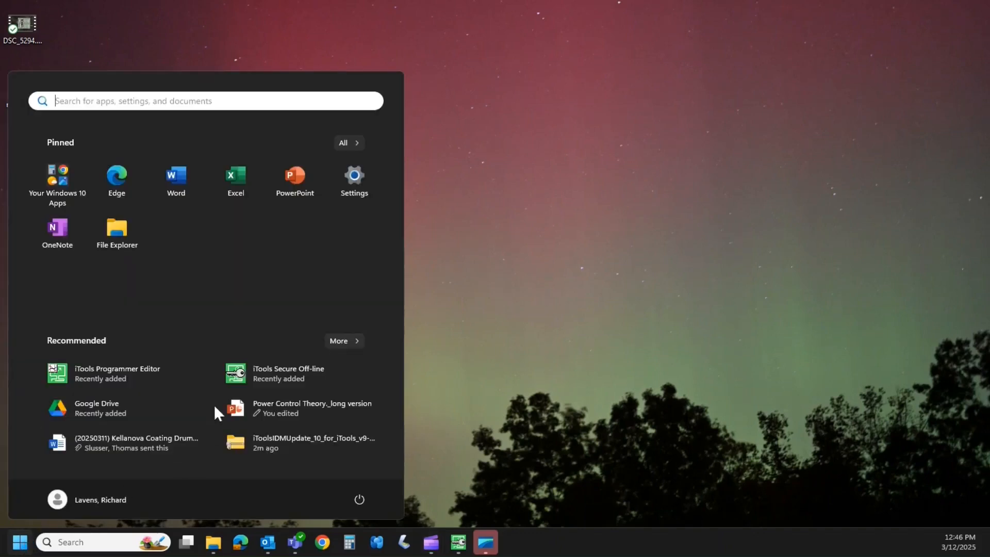
click(345, 144)
scroll(279, 238, down, 6)
scroll(208, 311, down, 3)
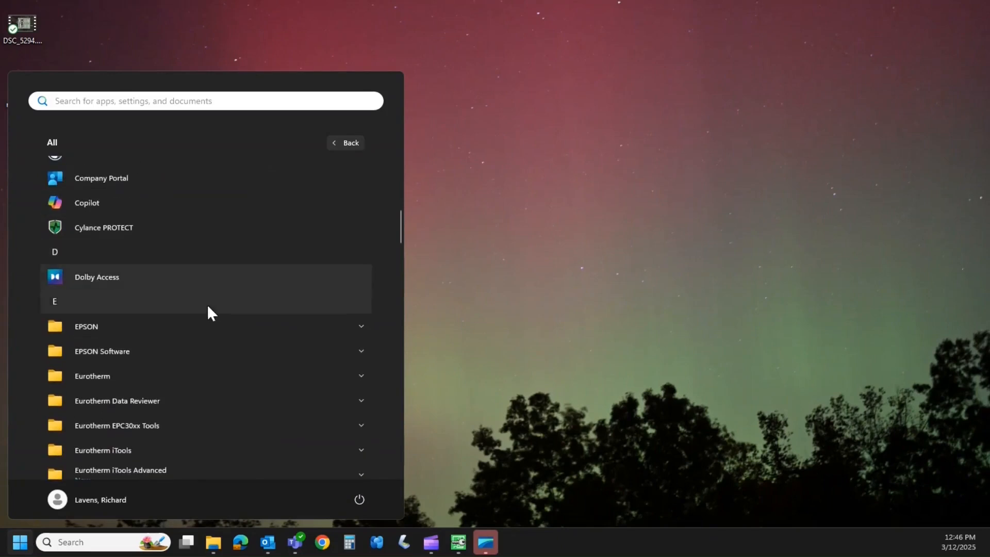
click(206, 354)
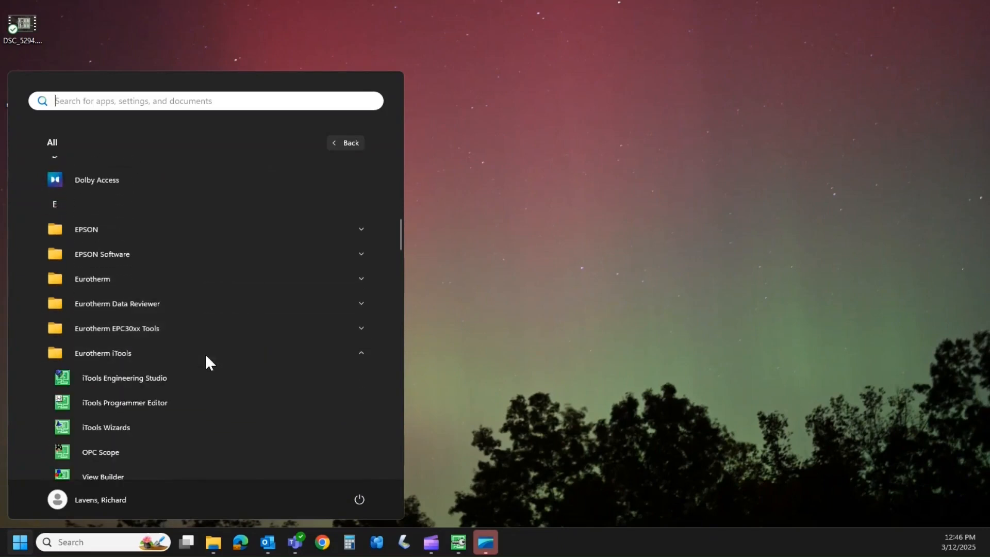
click(200, 375)
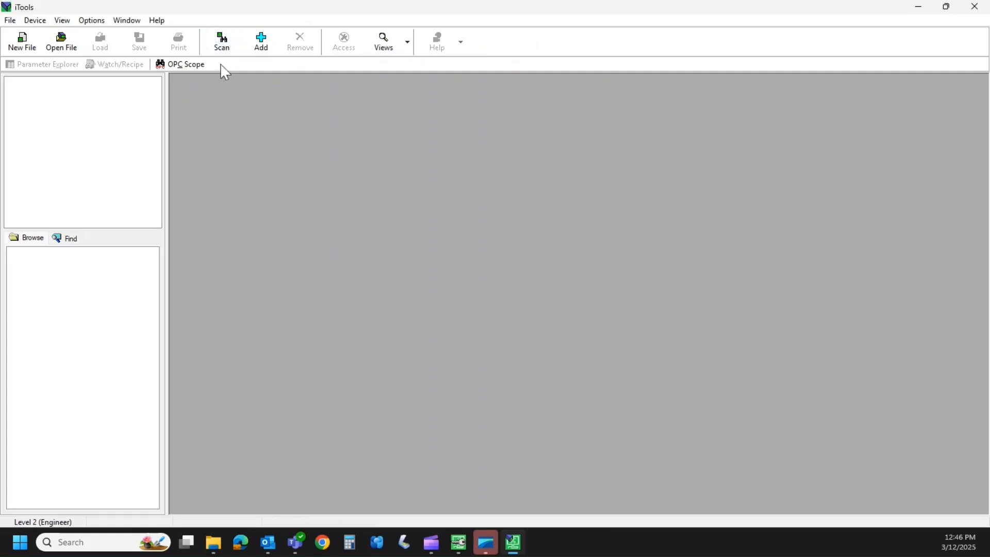
Scan for Eurotherm devices via CPI clip or IR cable and open the Mini8's Parameter Explorer maximized.
click(223, 46)
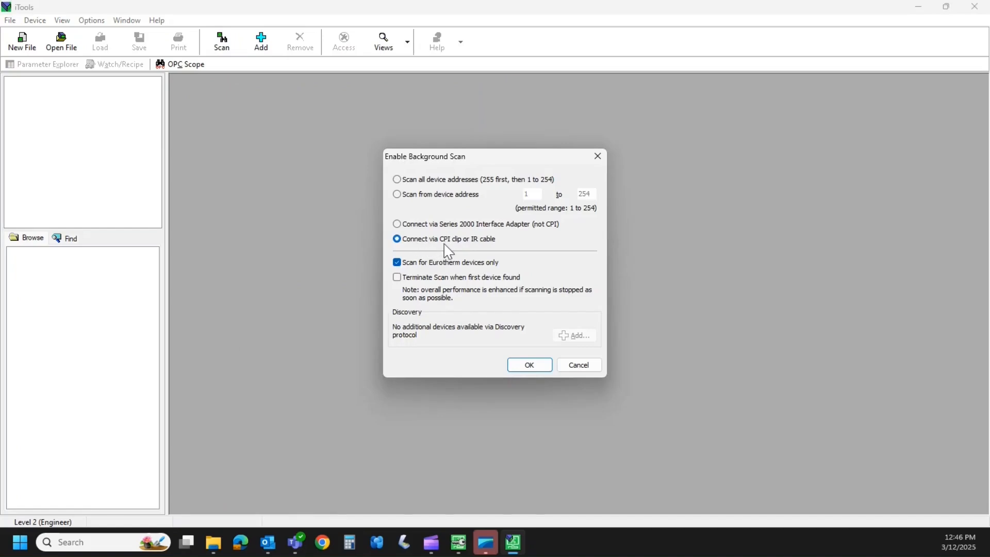
click(533, 367)
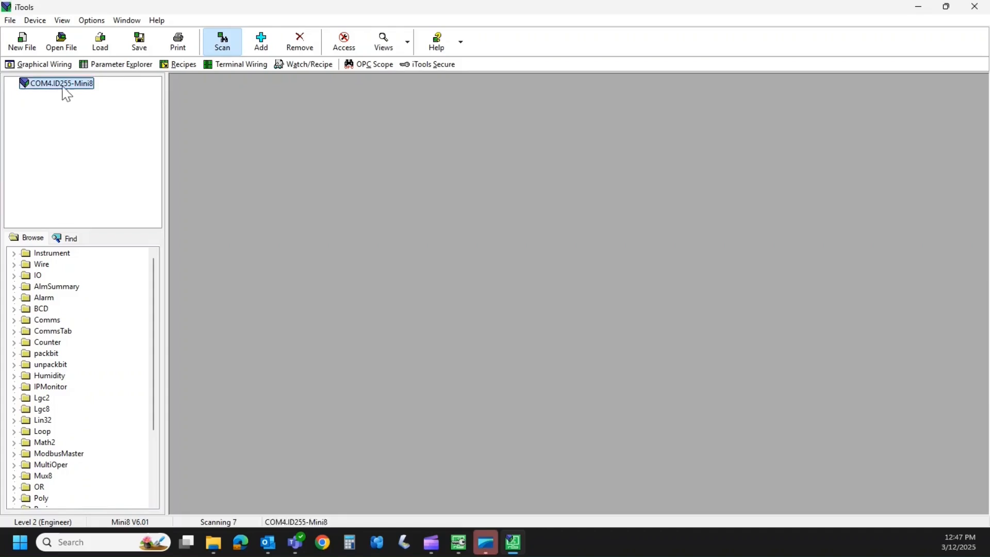
click(132, 70)
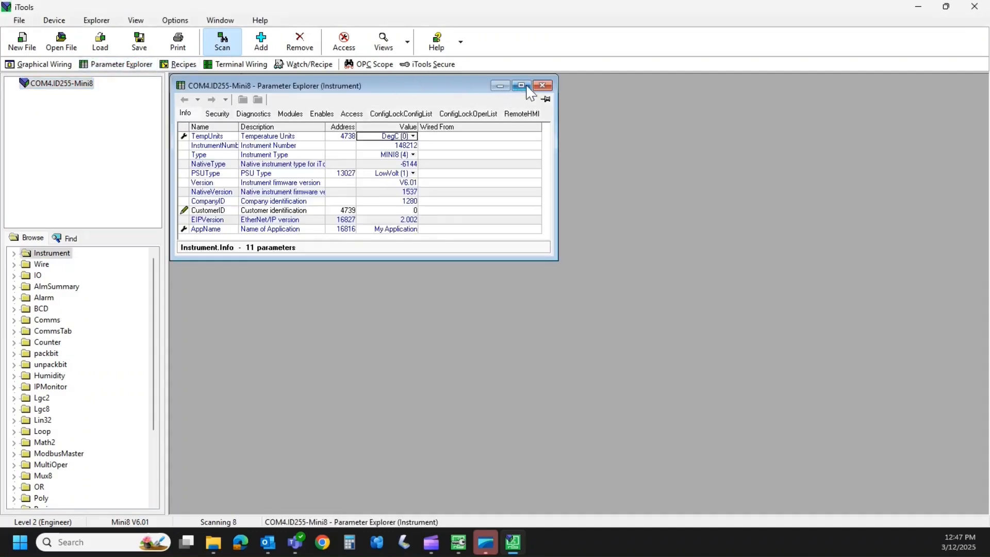
click(522, 85)
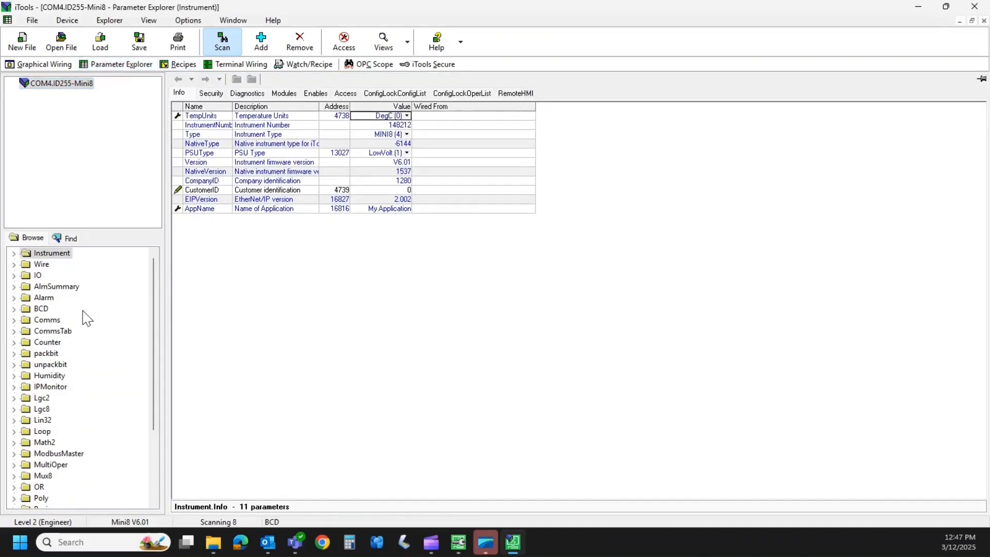
Browse the Mini8's Humidity and Lgc2 folders, and return to the Instrument parameters.
click(29, 257)
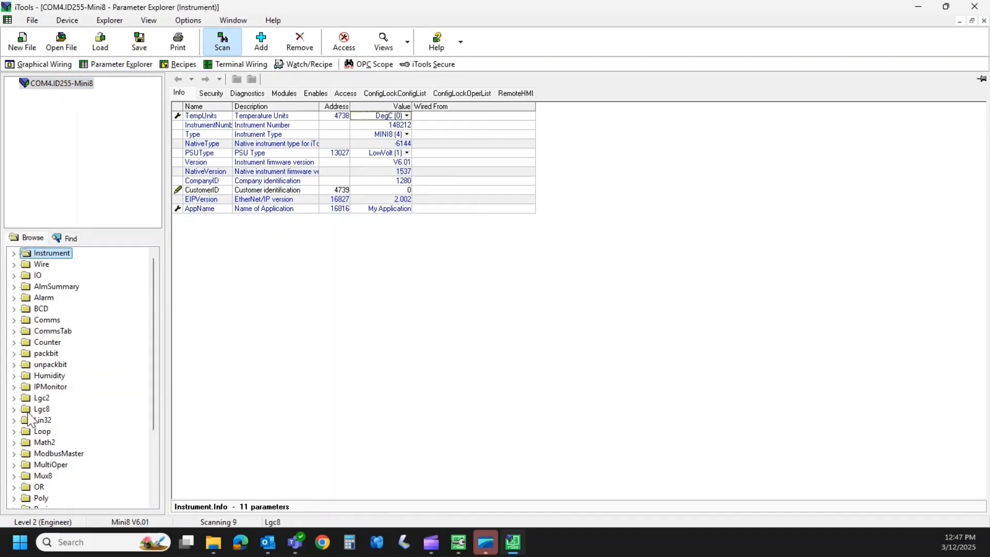
click(20, 376)
click(27, 410)
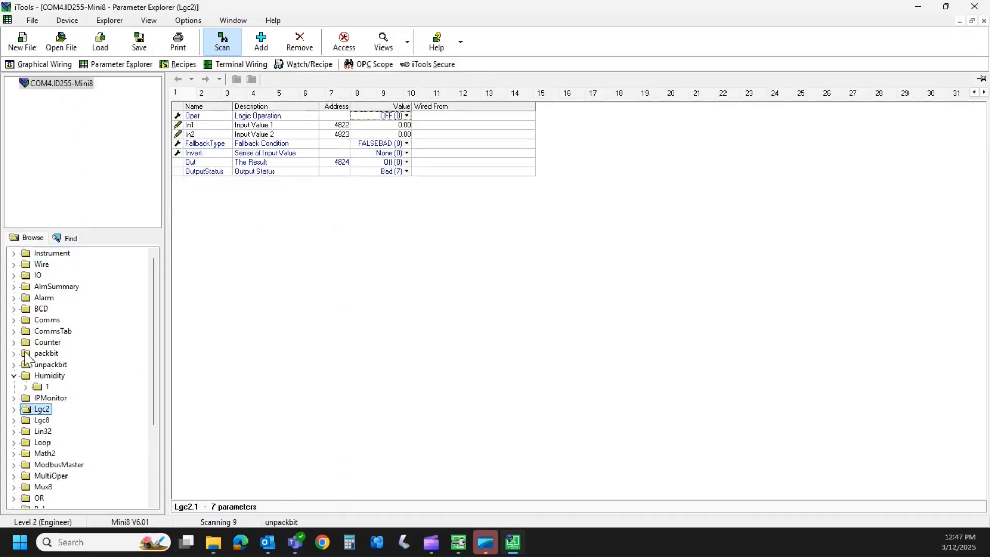
click(29, 256)
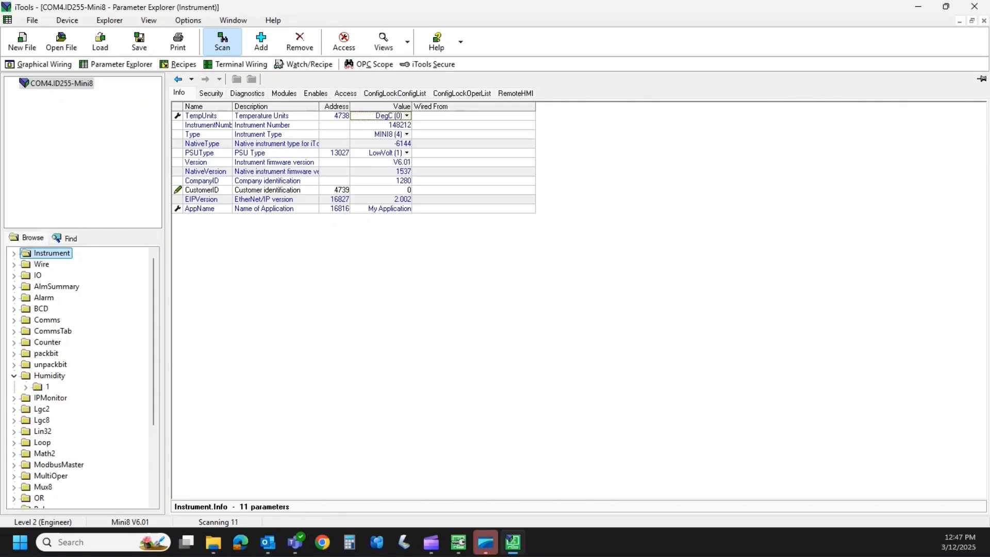
key(alt+Tab)
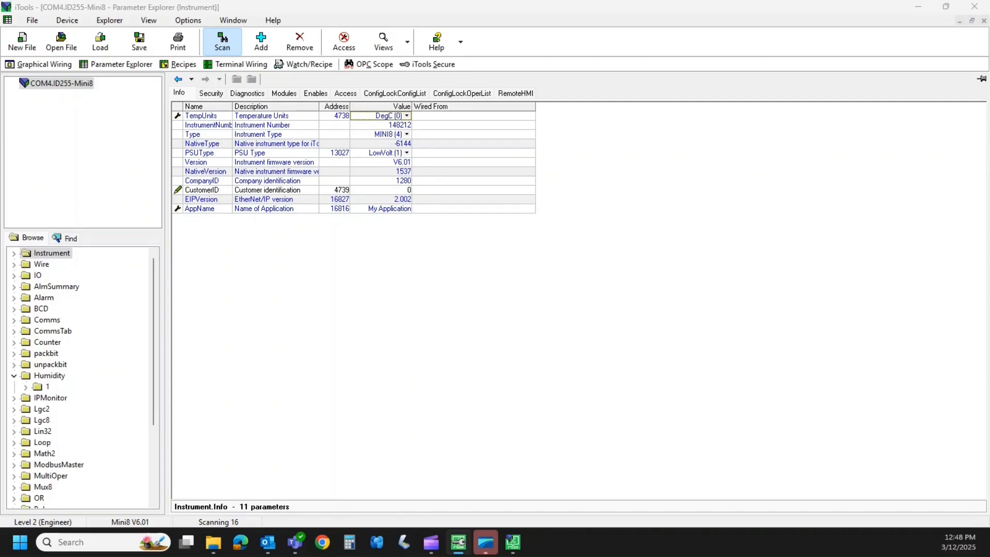
Inspect the Feature Passcode 1 entry in the Instrument security parameters, with the Description column widened.
click(215, 97)
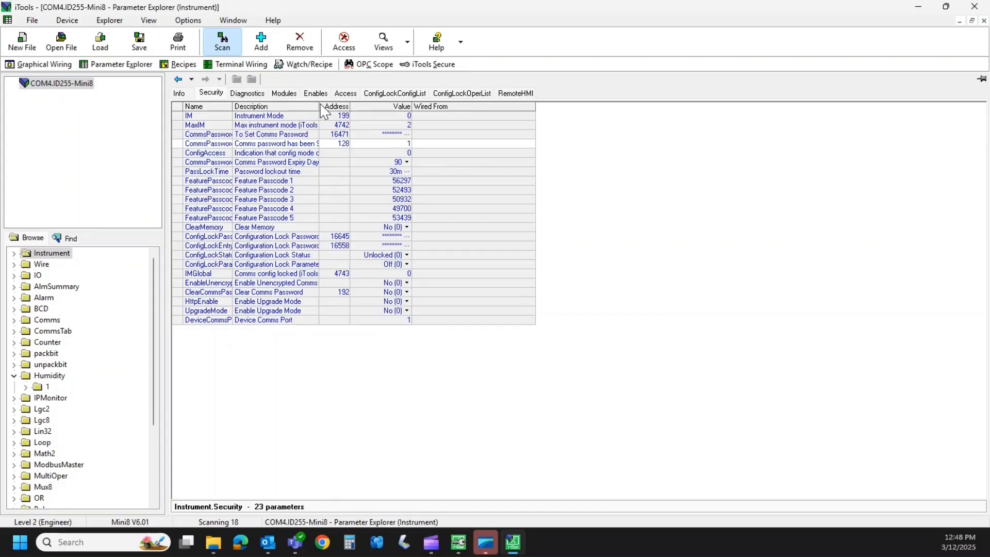
drag(319, 106, 338, 106)
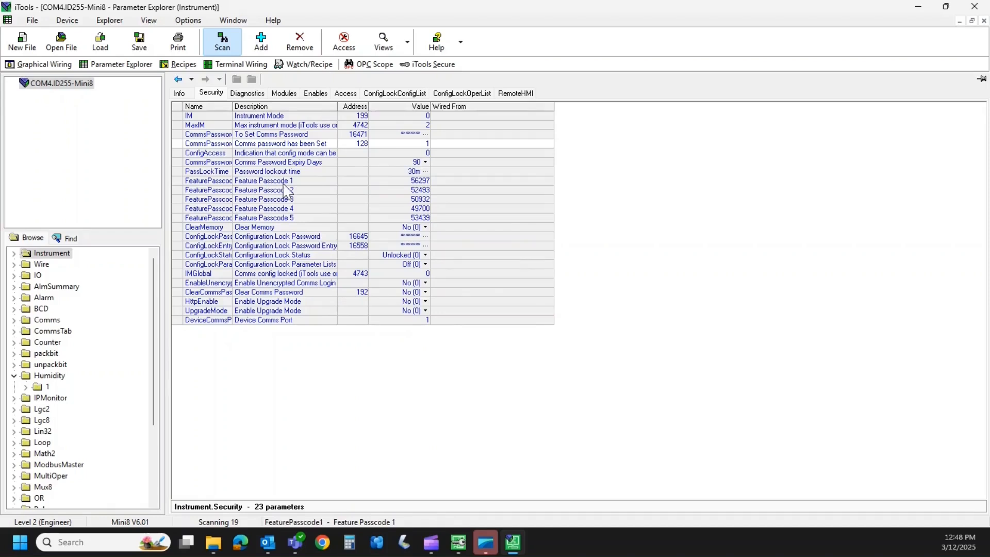
click(380, 181)
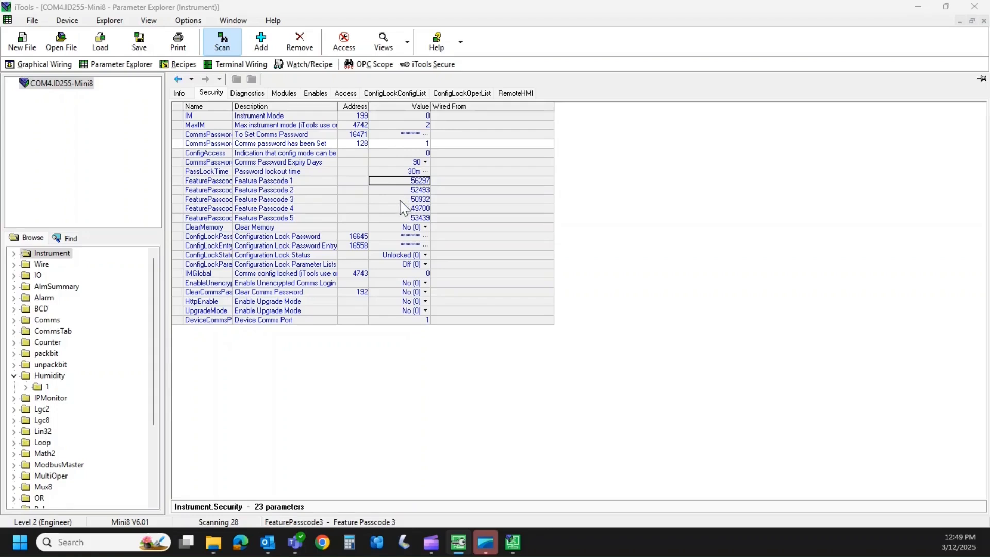
click(393, 182)
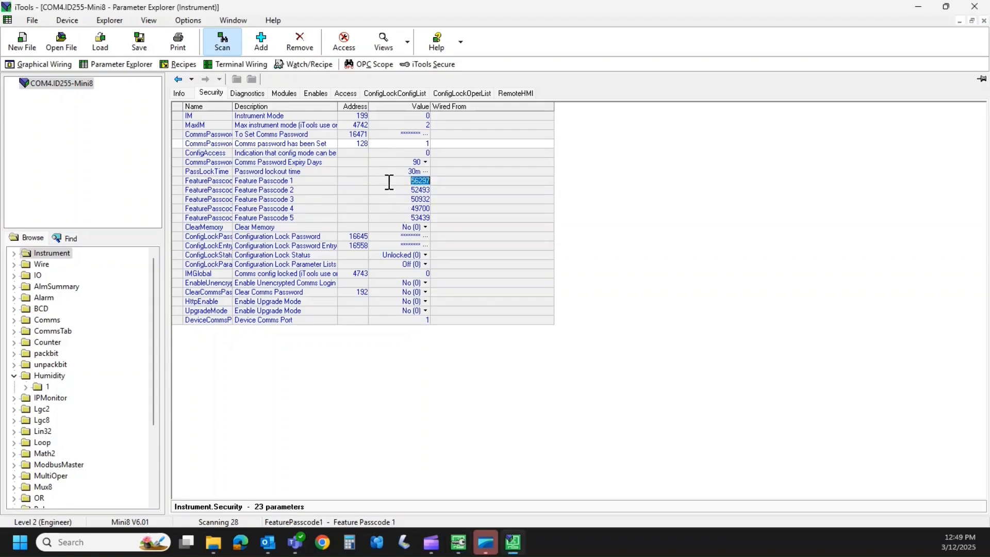
click(393, 183)
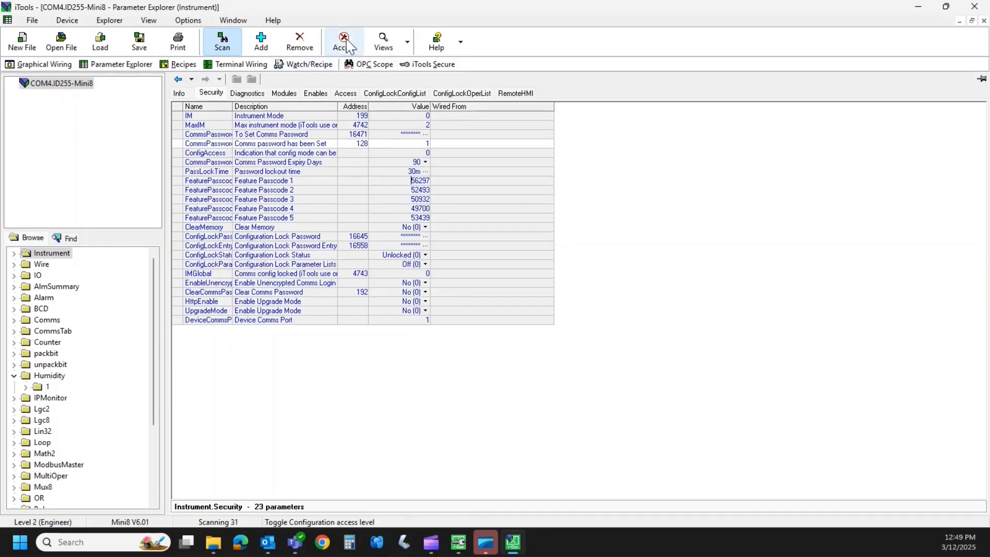
Put the Mini8 into configuration access level and redisplay the Instrument security parameters.
click(352, 58)
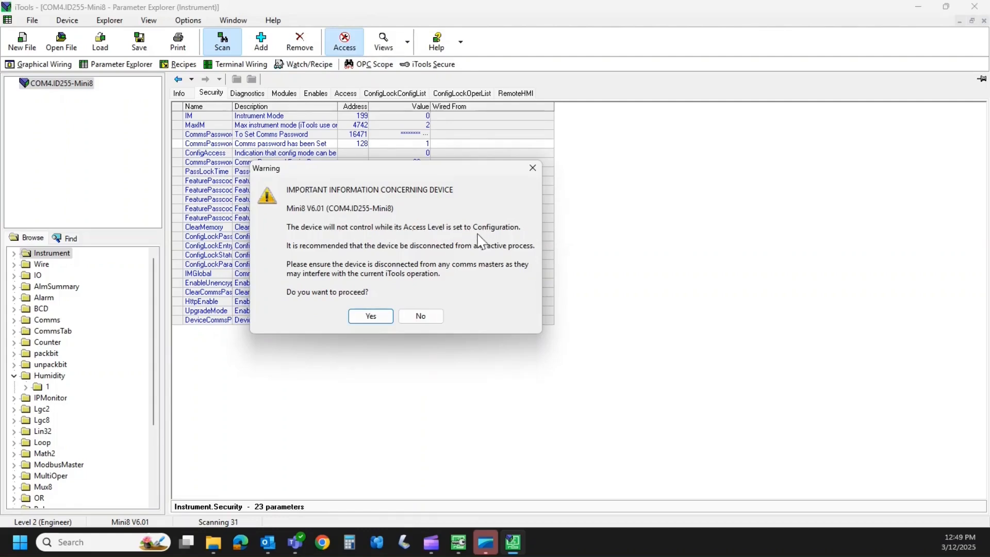
click(375, 316)
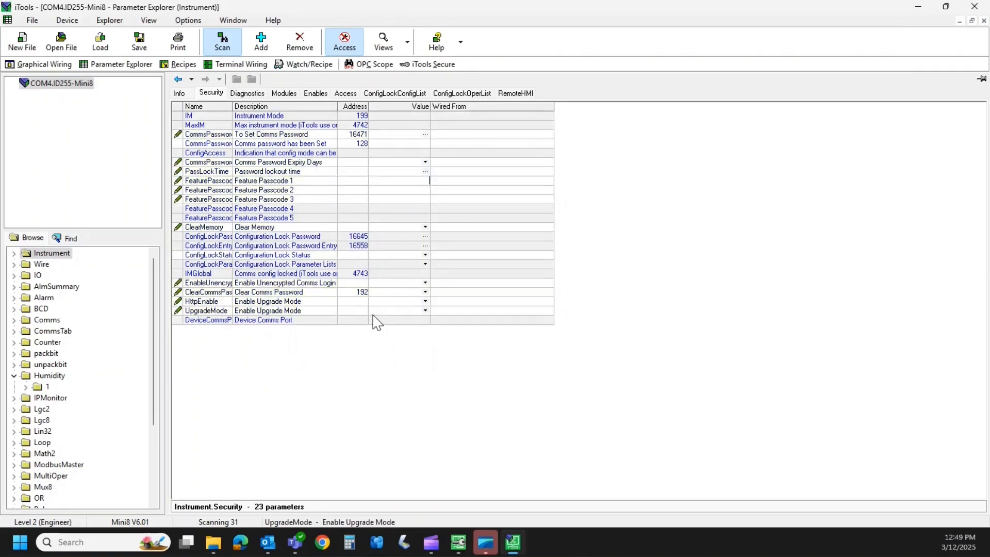
click(211, 94)
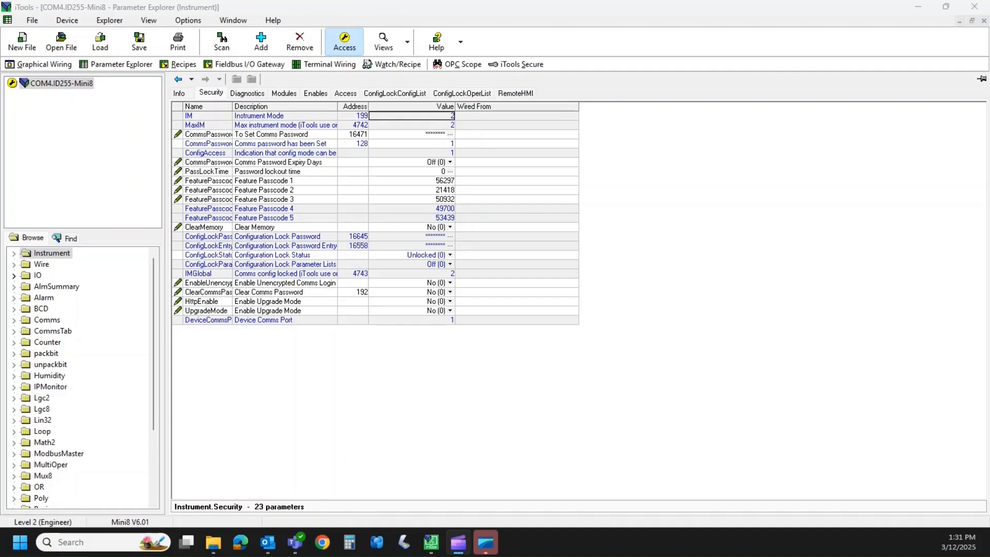
Examine the Feature Passcode 1, 2 and 3 entries one after another in the security parameters.
click(428, 182)
click(429, 182)
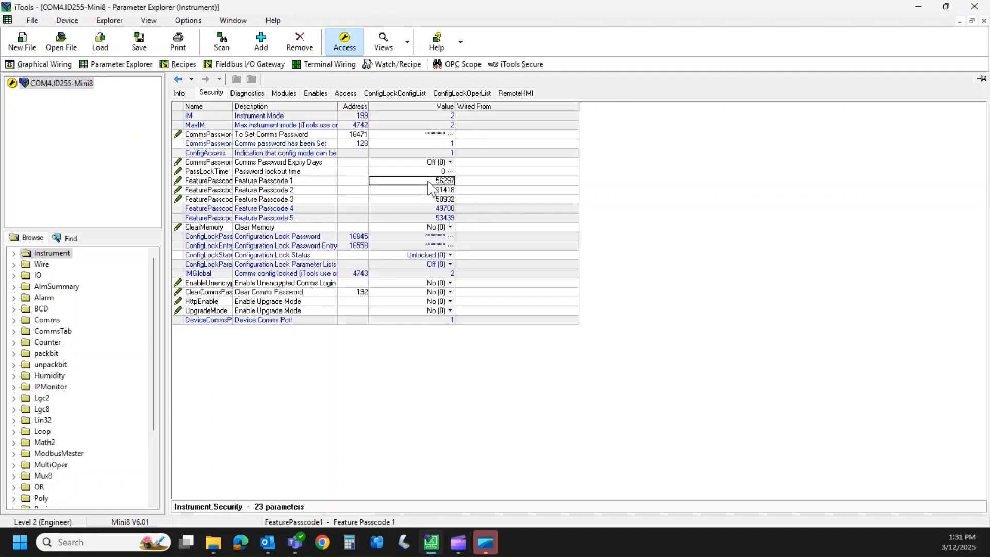
click(419, 191)
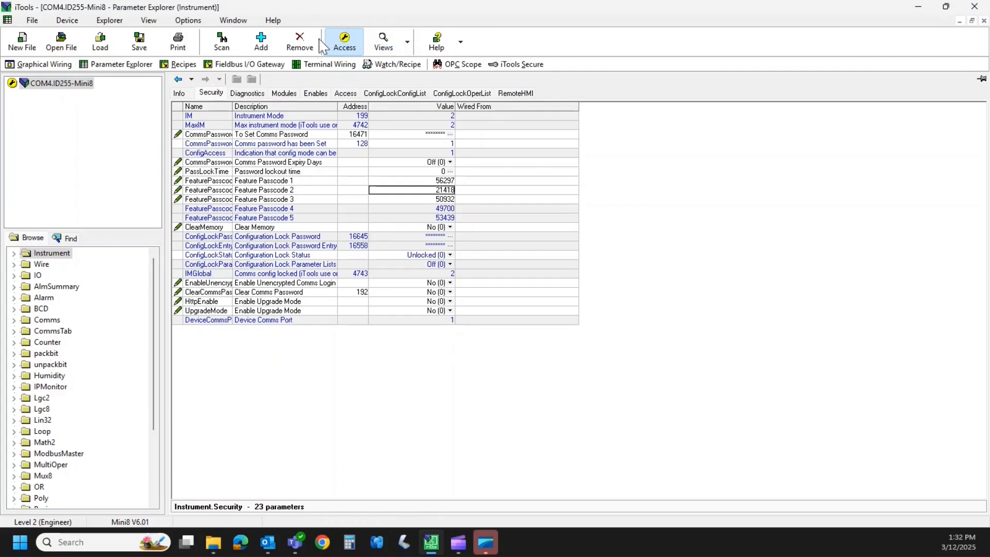
click(426, 200)
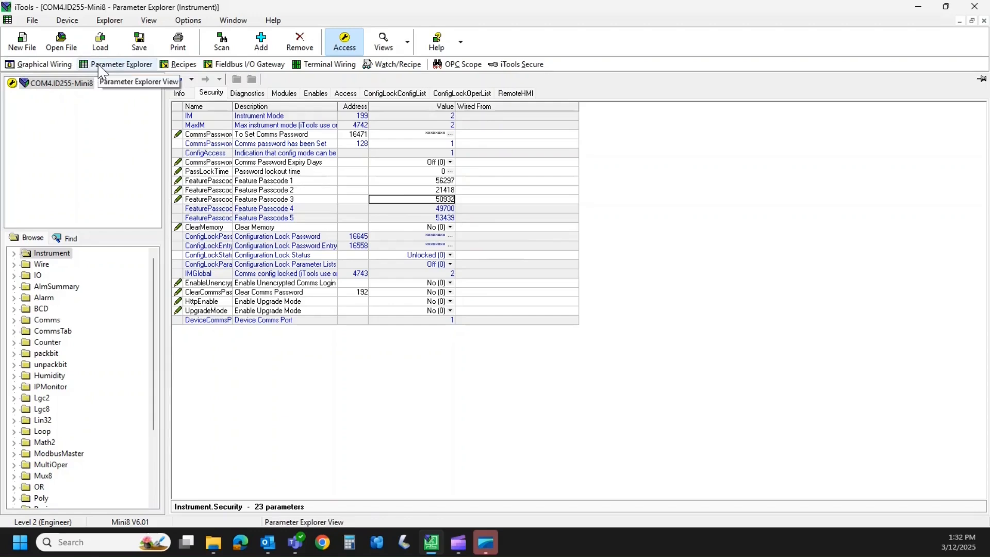
Open the Comms FC main parameters, widen the Value column, and review the available Protocol options.
click(14, 320)
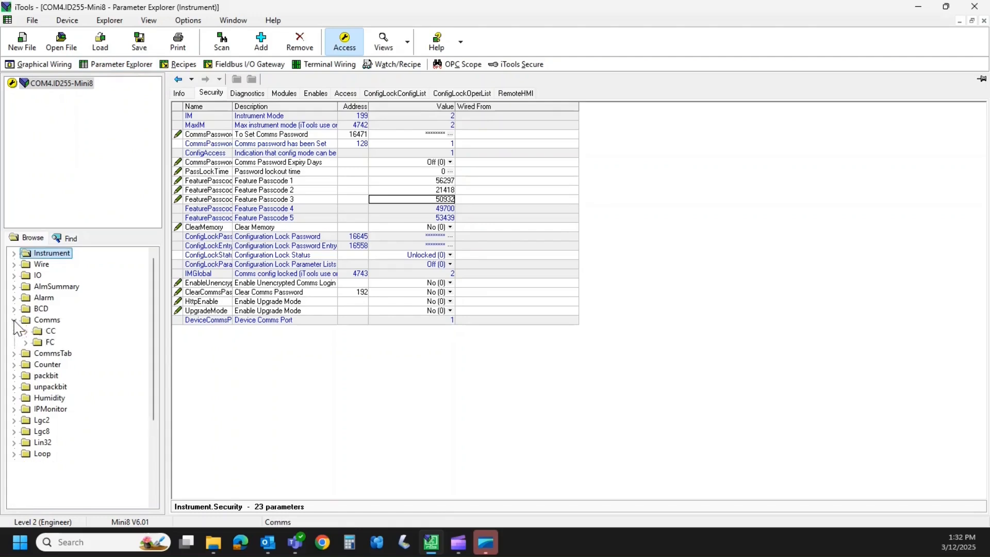
click(37, 343)
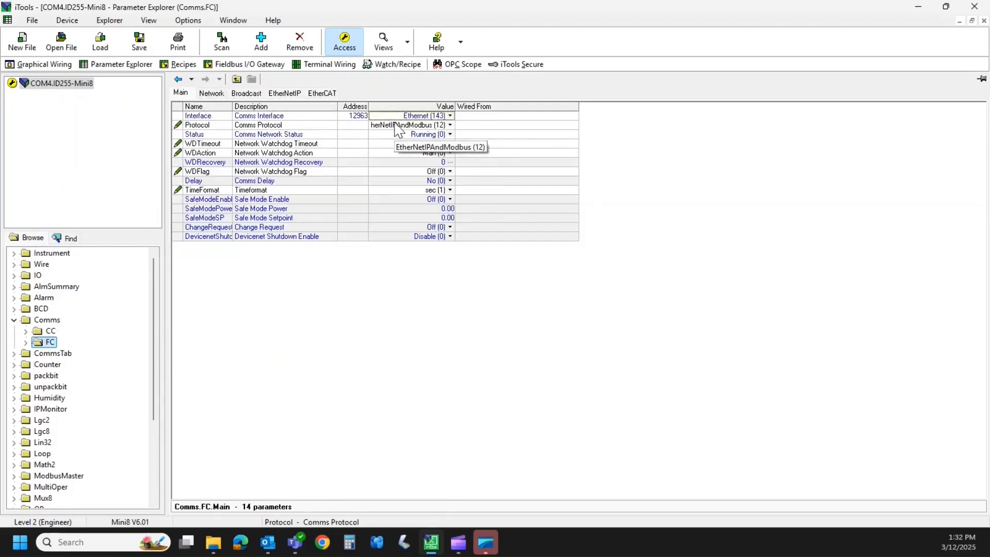
drag(456, 106, 511, 106)
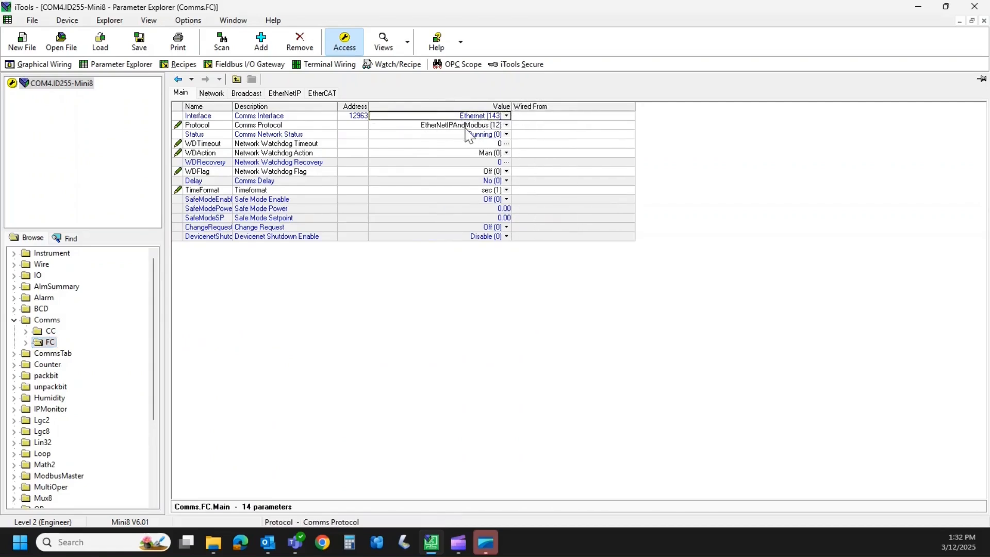
click(507, 125)
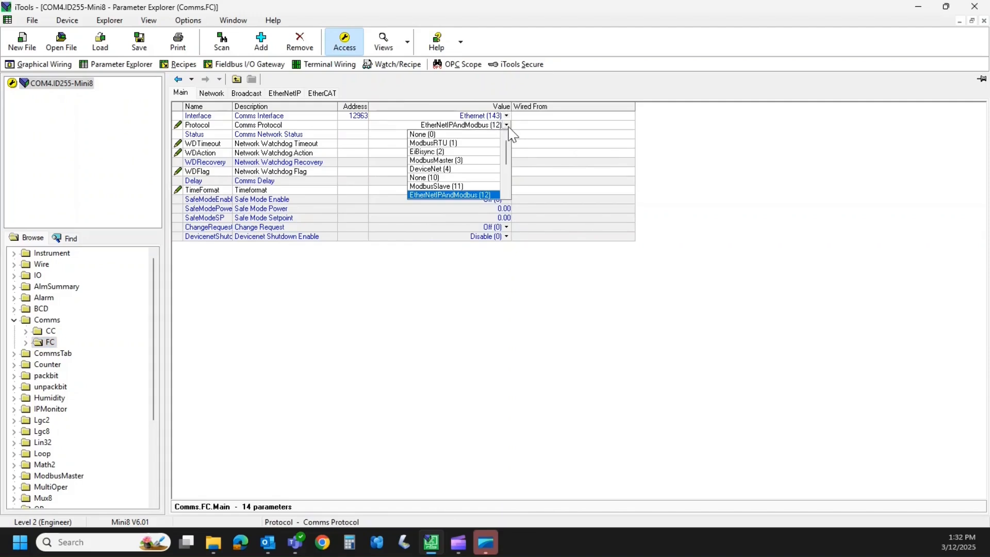
click(507, 125)
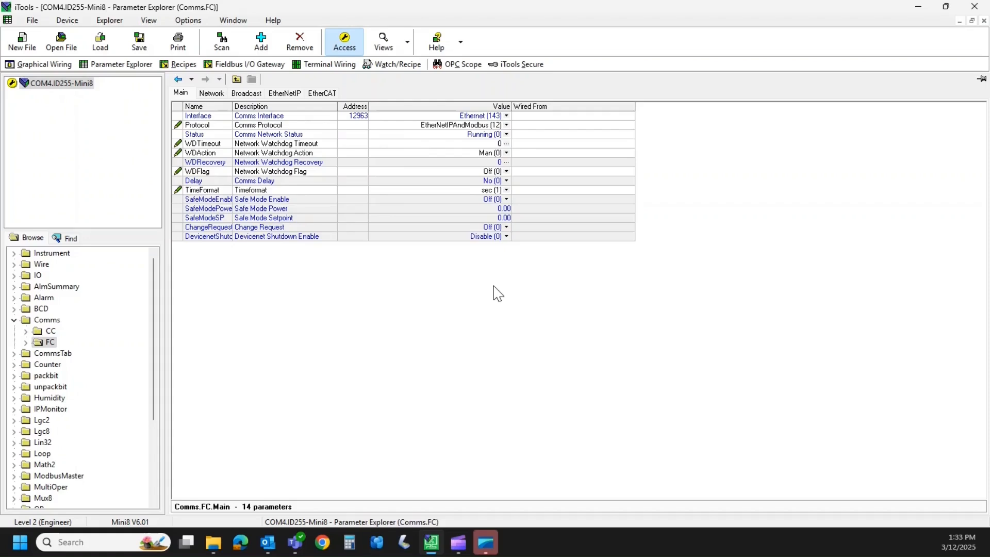
Take the Mini8 out of configuration access level.
click(345, 47)
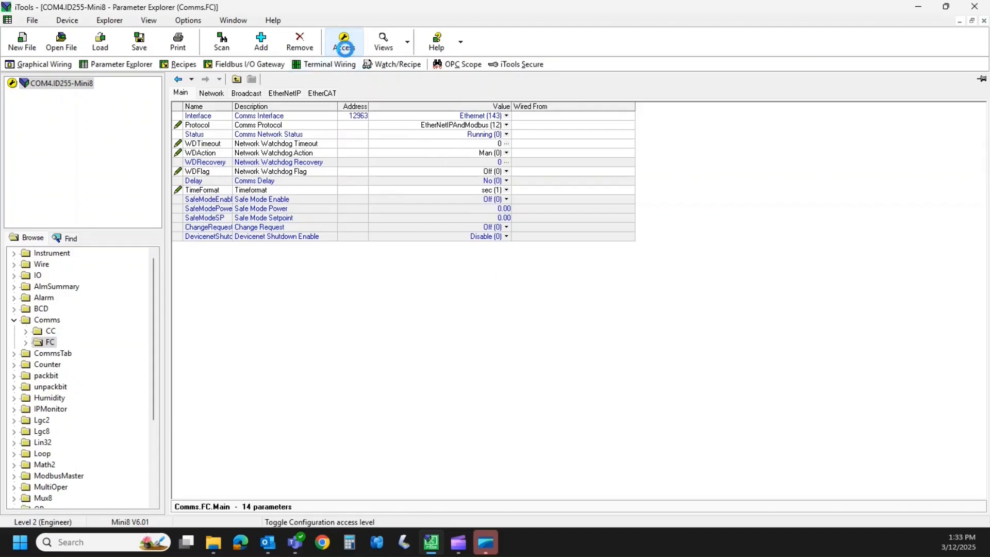